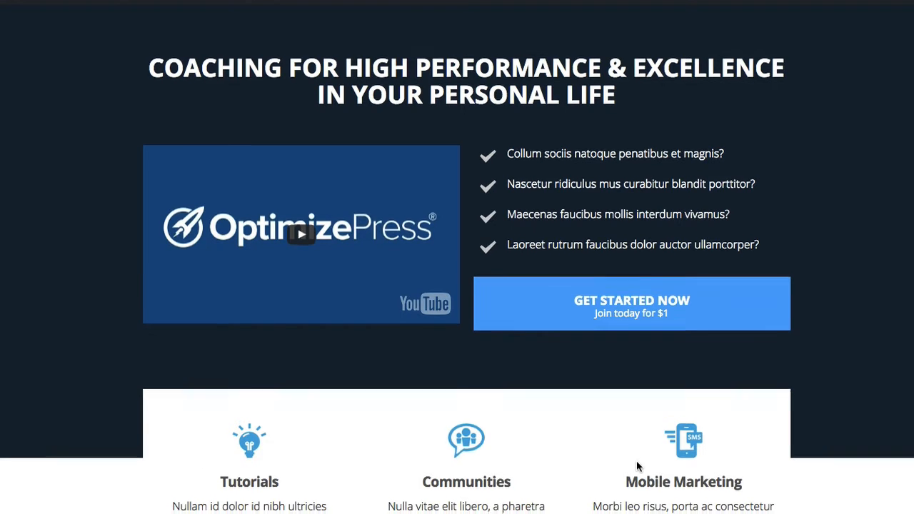
Examine the sales page's three-column feature box and the "Coaching to Make a Greater Impact" section
scroll(637, 461, "down", 3)
scroll(637, 460, "down", 4)
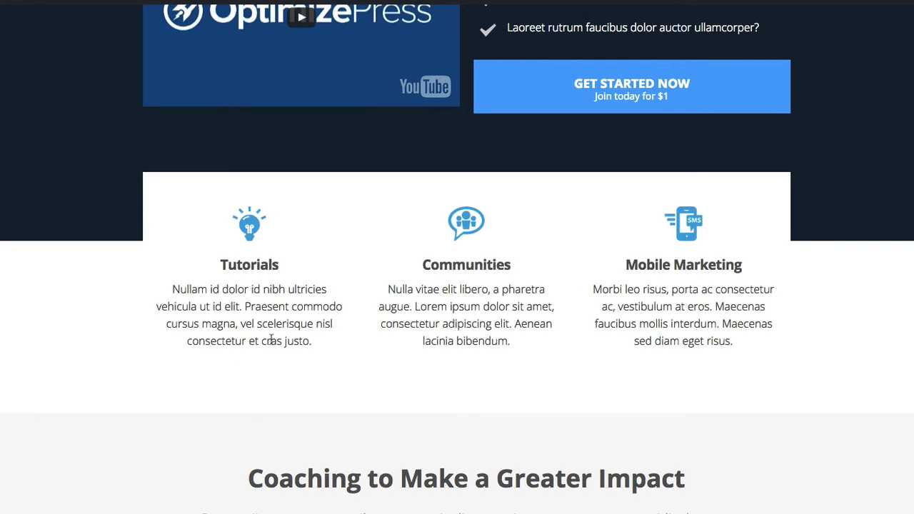
scroll(108, 326, "down", 2)
scroll(108, 327, "down", 5)
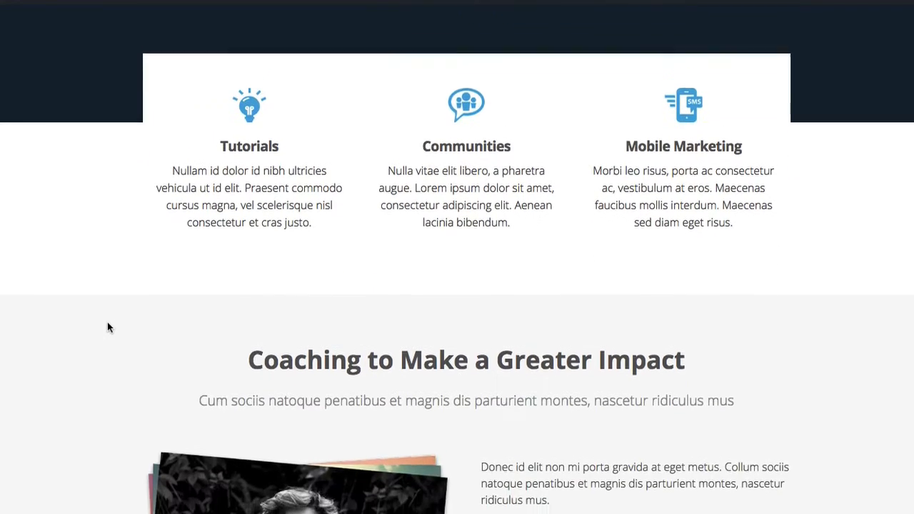
scroll(115, 277, "down", 2)
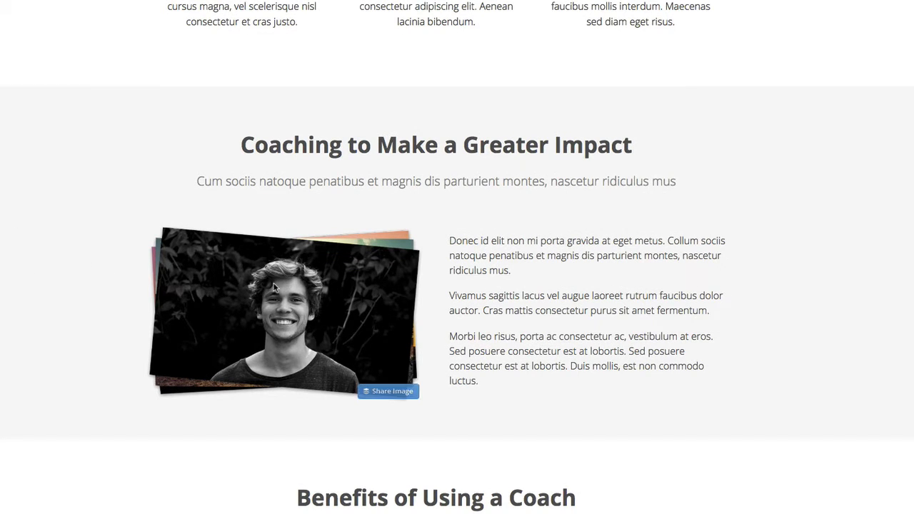
mouse_move(333, 232)
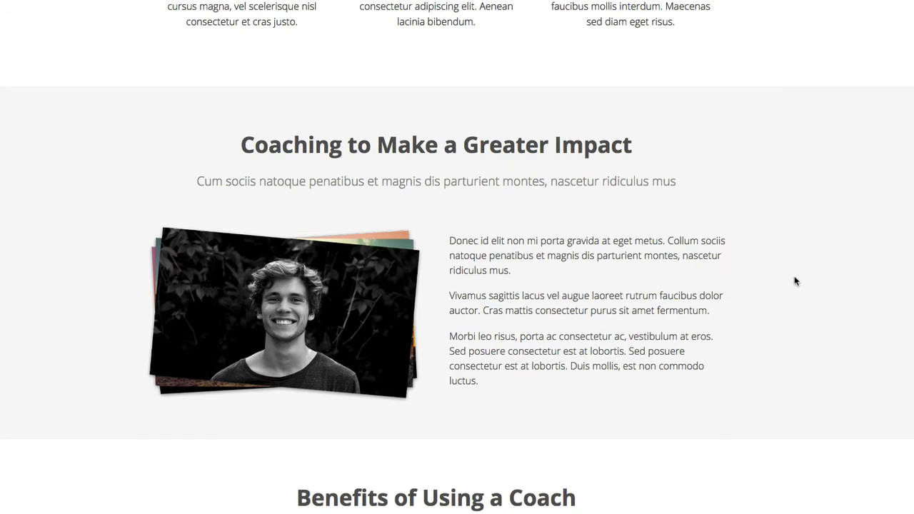
scroll(795, 279, "down", 1)
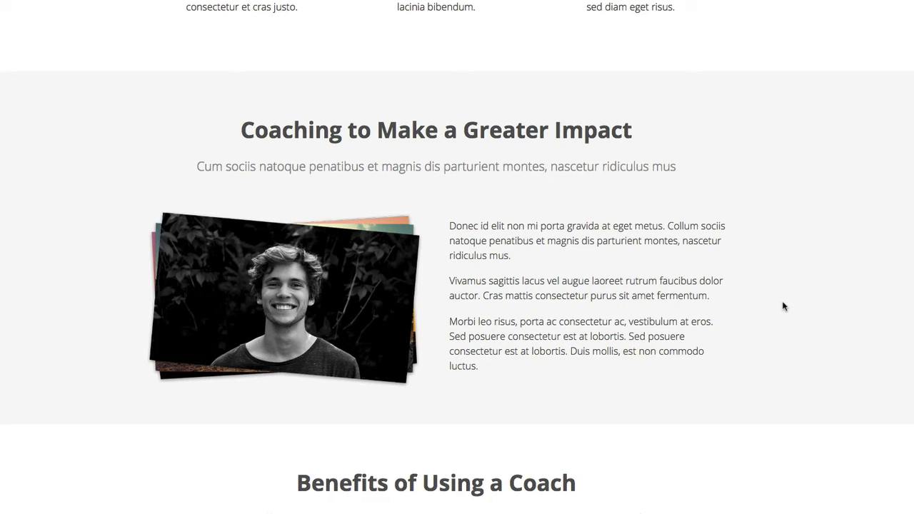
Review the "Benefits of Using a Coach" boxes and the "Steps Towards a Successful Life" text columns
scroll(784, 307, "down", 5)
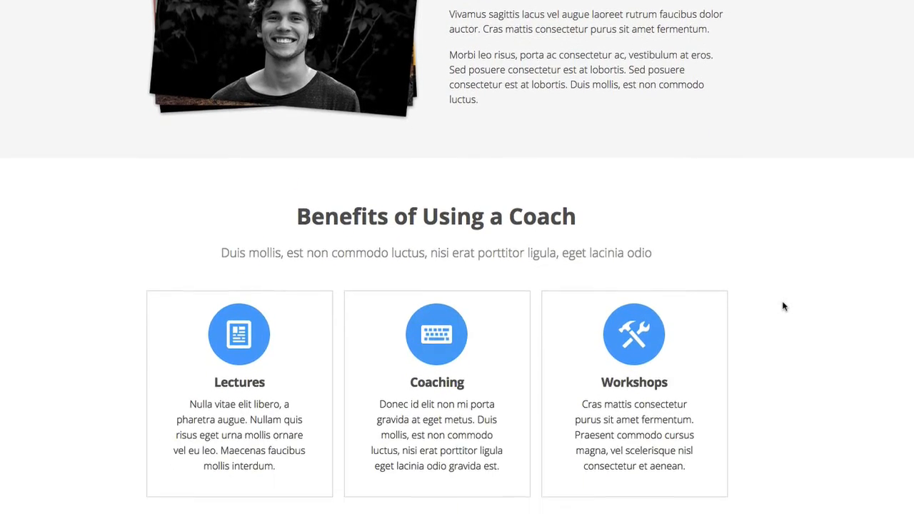
scroll(784, 306, "down", 3)
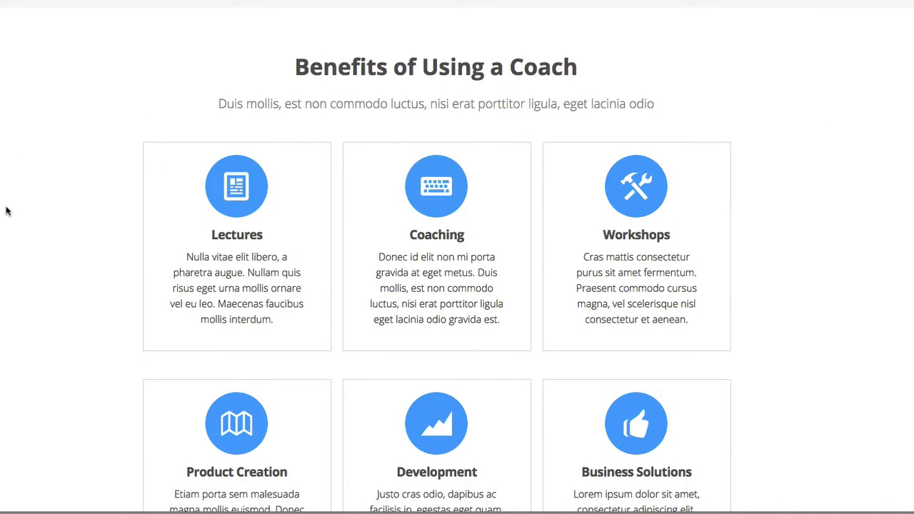
scroll(15, 247, "down", 1)
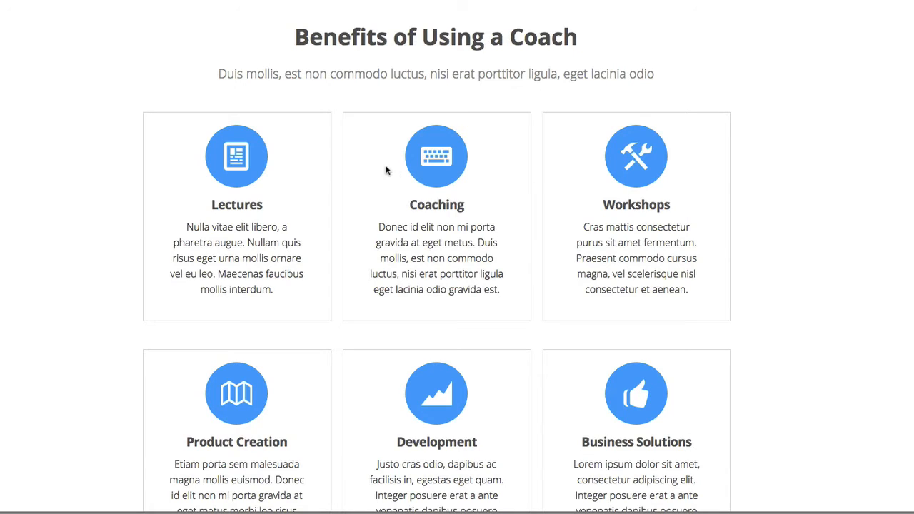
scroll(118, 144, "down", 1)
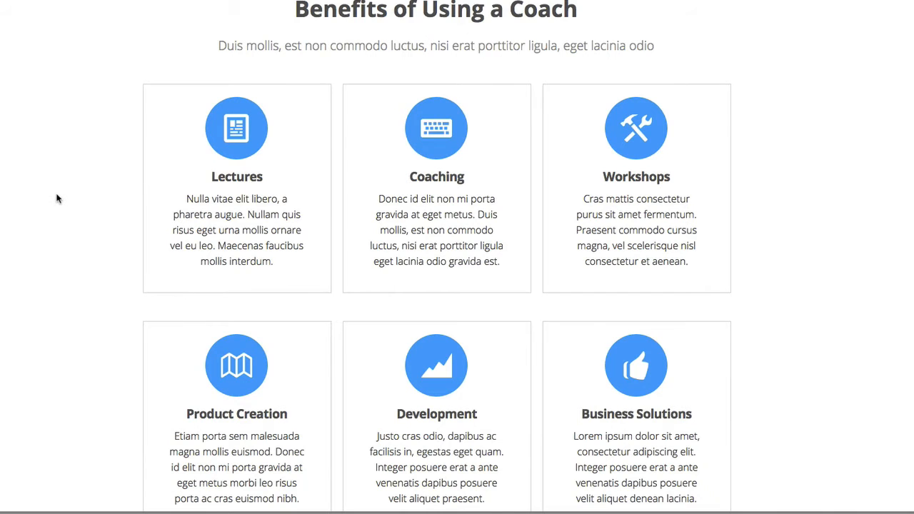
scroll(58, 198, "down", 5)
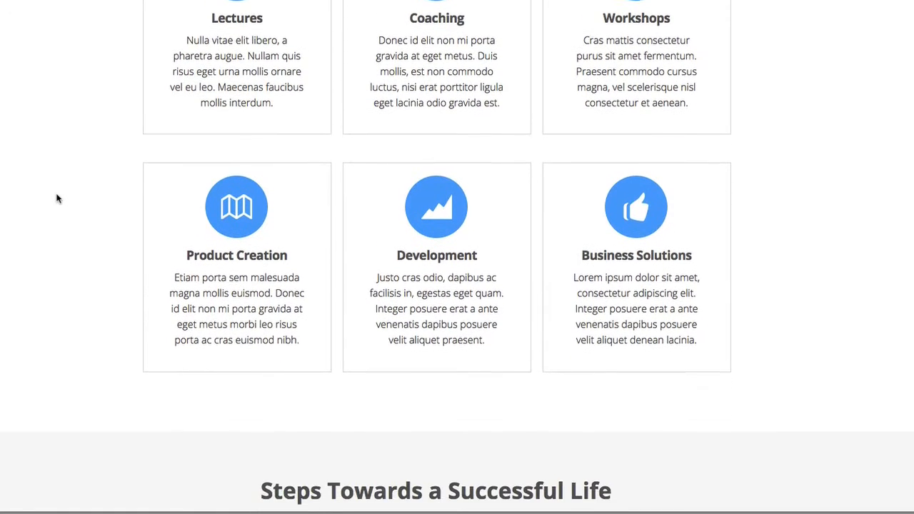
scroll(58, 199, "down", 3)
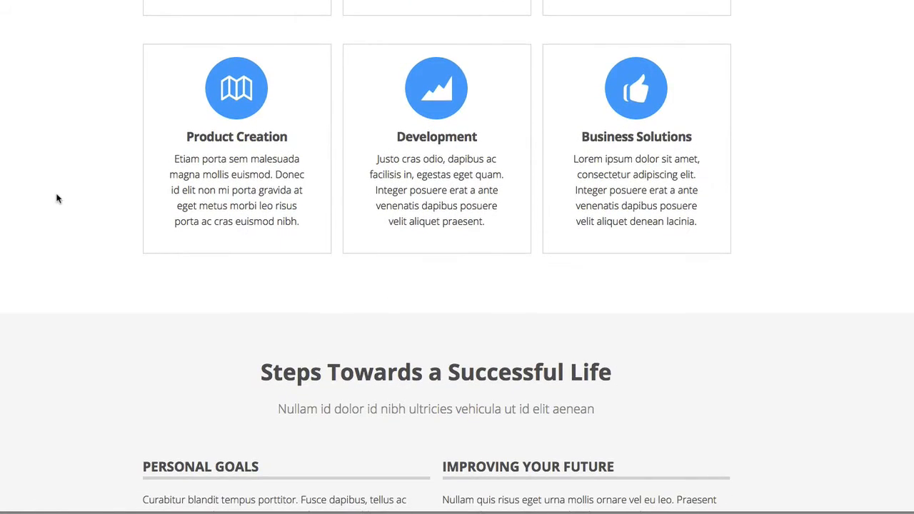
scroll(91, 231, "down", 2)
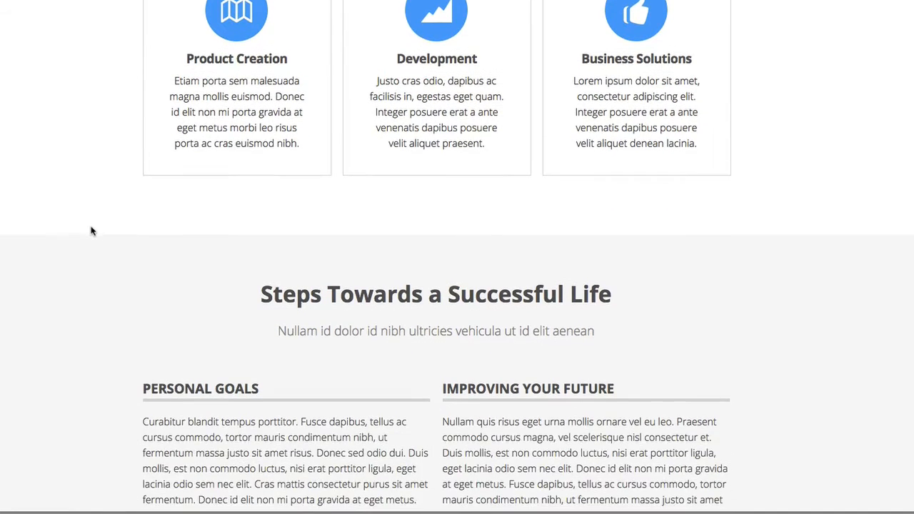
scroll(90, 231, "down", 4)
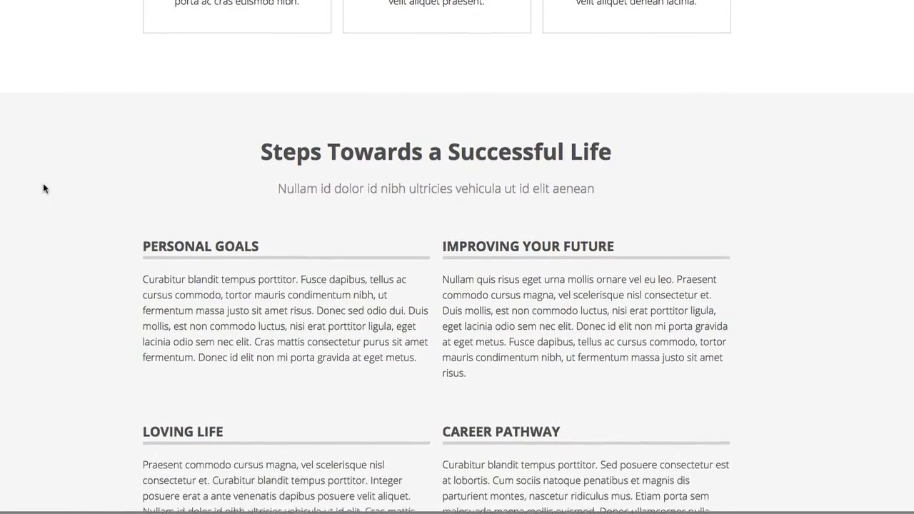
scroll(43, 189, "down", 3)
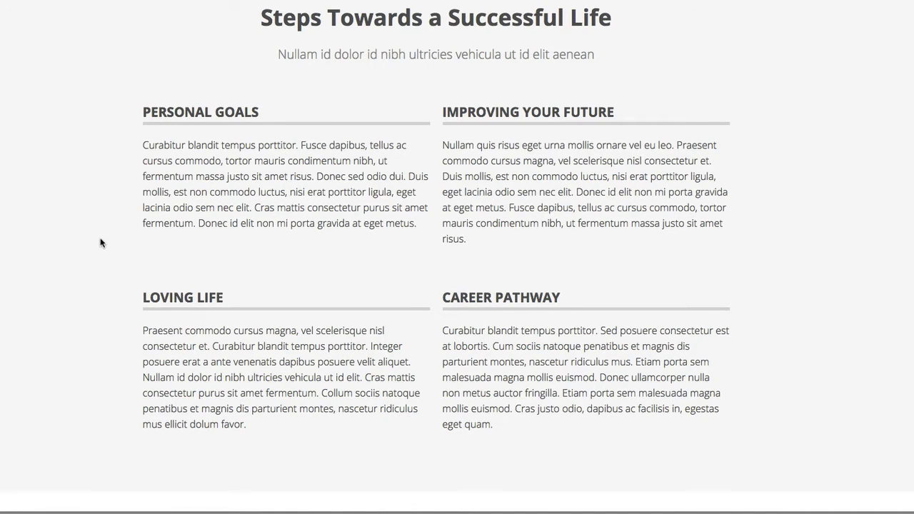
Review the "Experts Will Join Us For Exclusive Private Webinars" profiles and the "Real Comments from Real People" testimonials
scroll(100, 243, "down", 3)
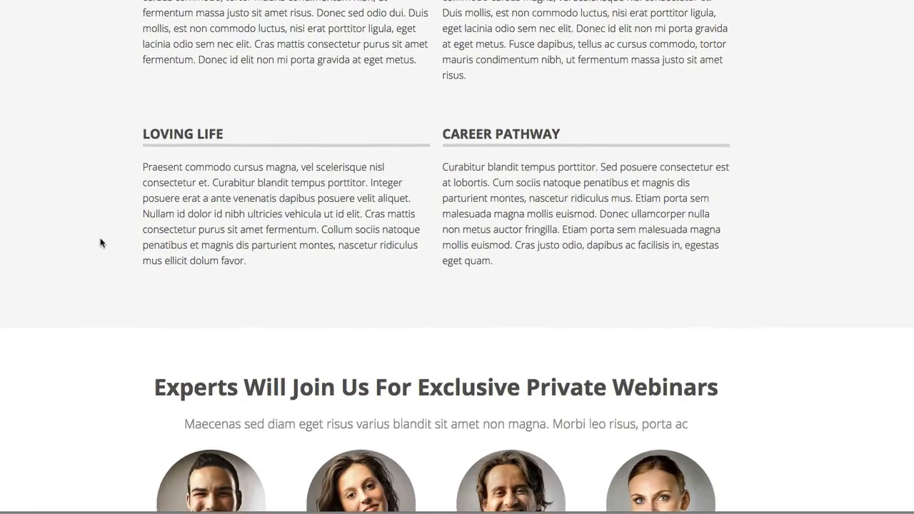
scroll(100, 243, "down", 3)
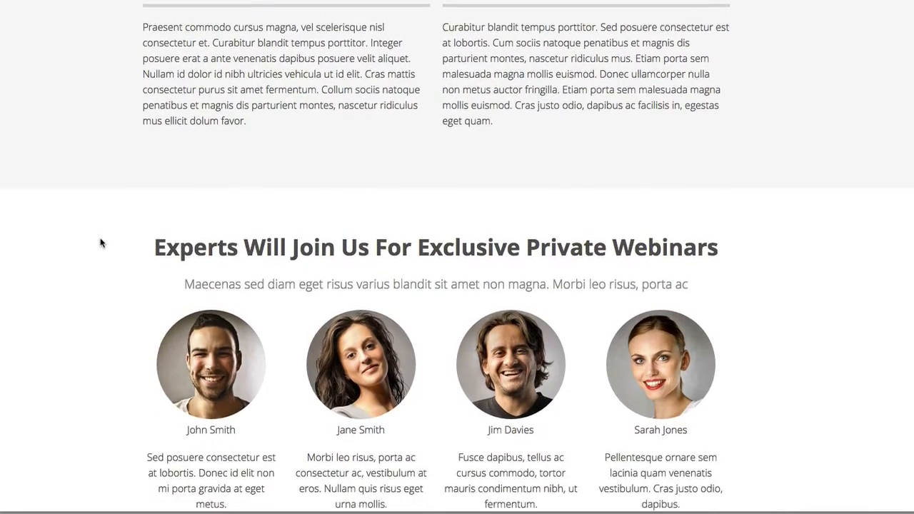
scroll(100, 243, "down", 2)
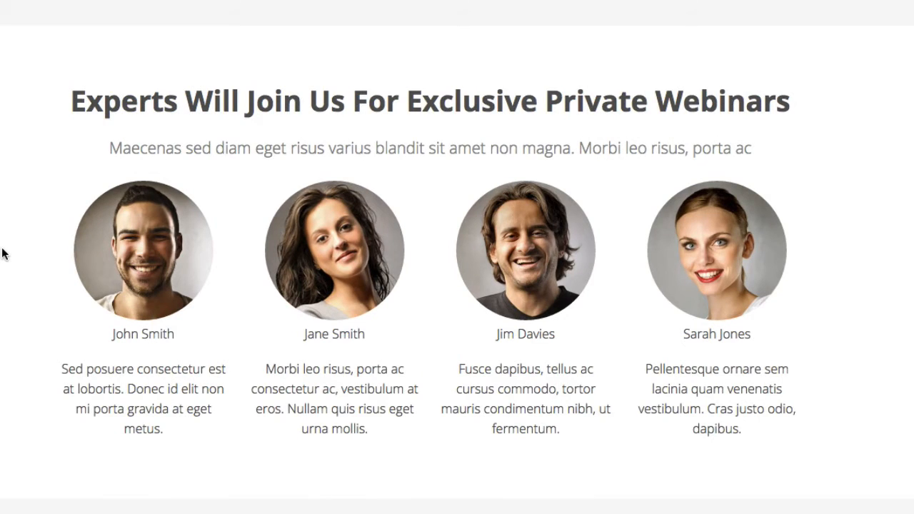
scroll(3, 290, "down", 1)
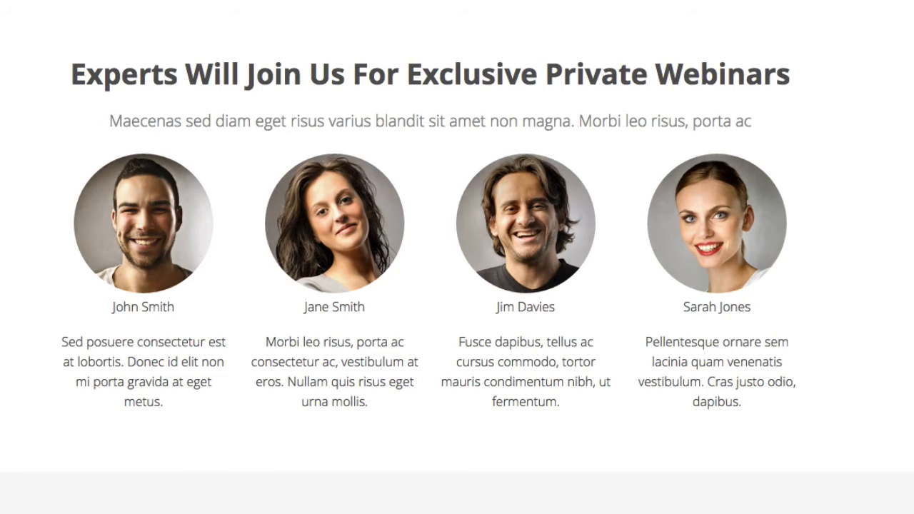
scroll(74, 265, "down", 3)
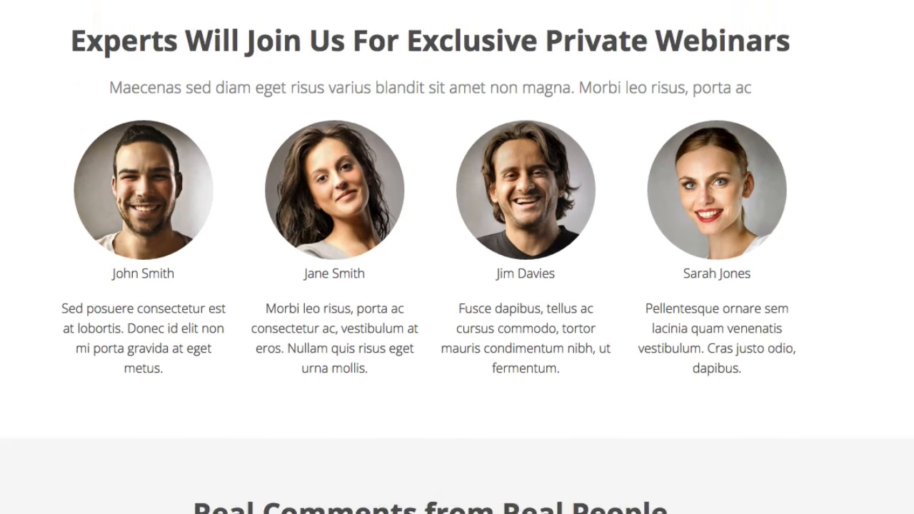
scroll(457, 257, "down", 5)
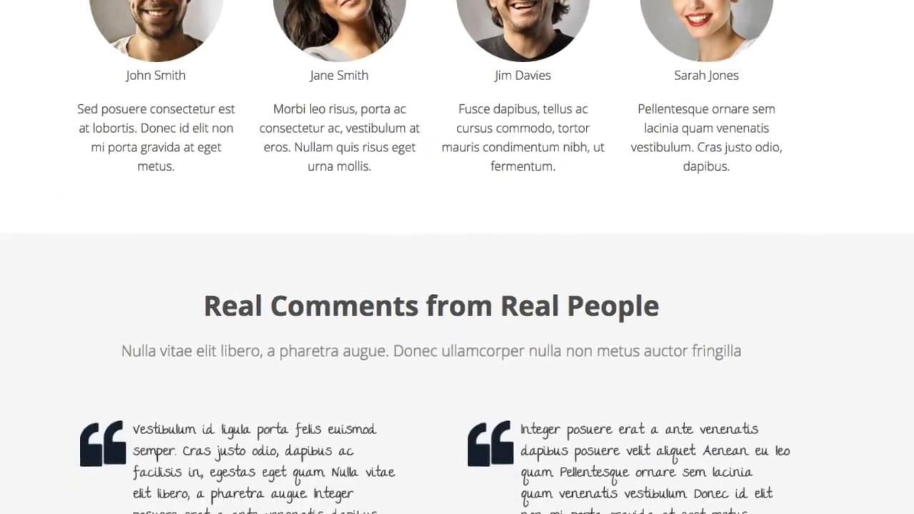
scroll(22, 265, "down", 3)
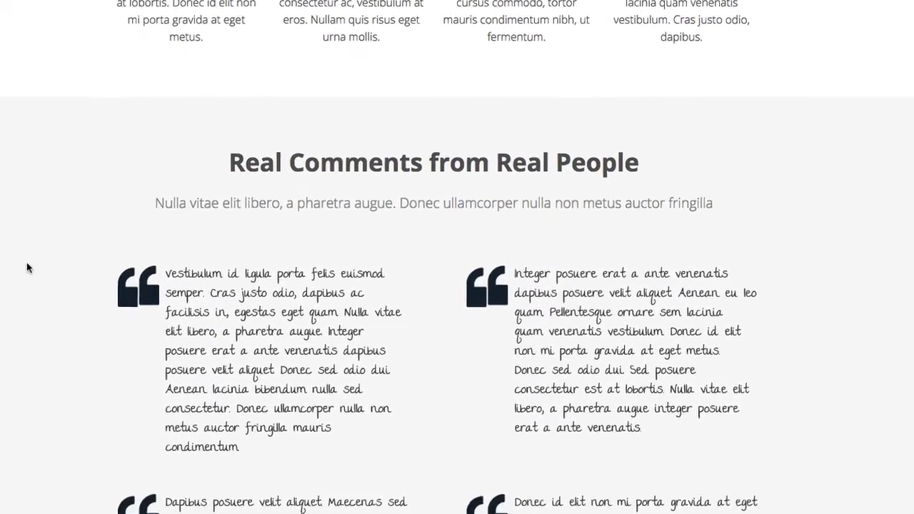
scroll(50, 265, "down", 2)
scroll(57, 265, "down", 2)
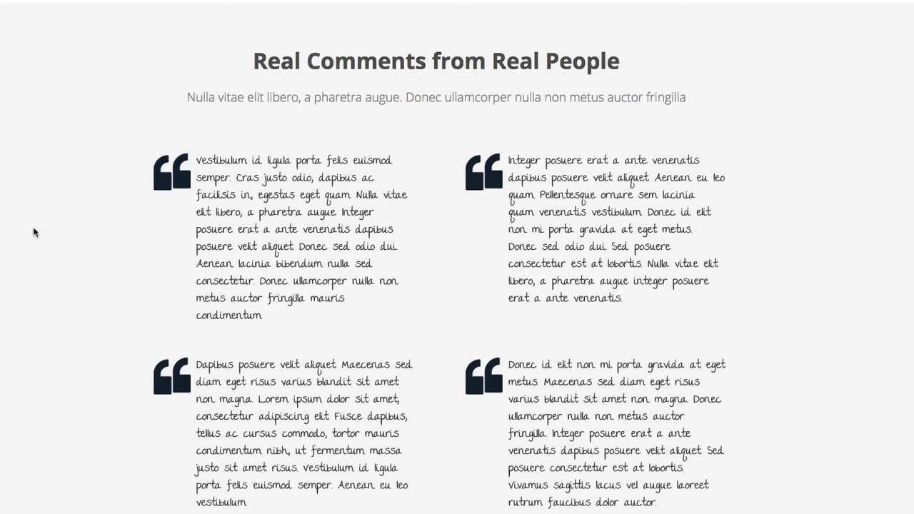
scroll(33, 232, "down", 2)
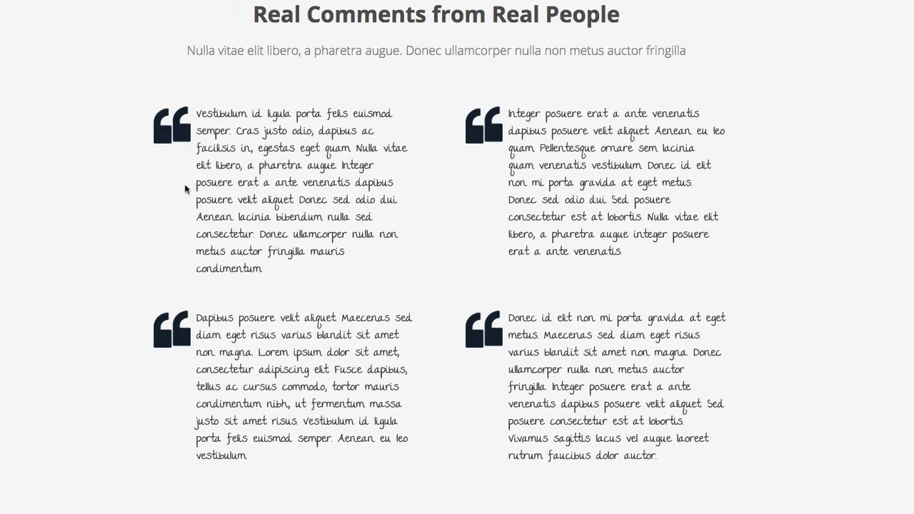
scroll(46, 169, "down", 2)
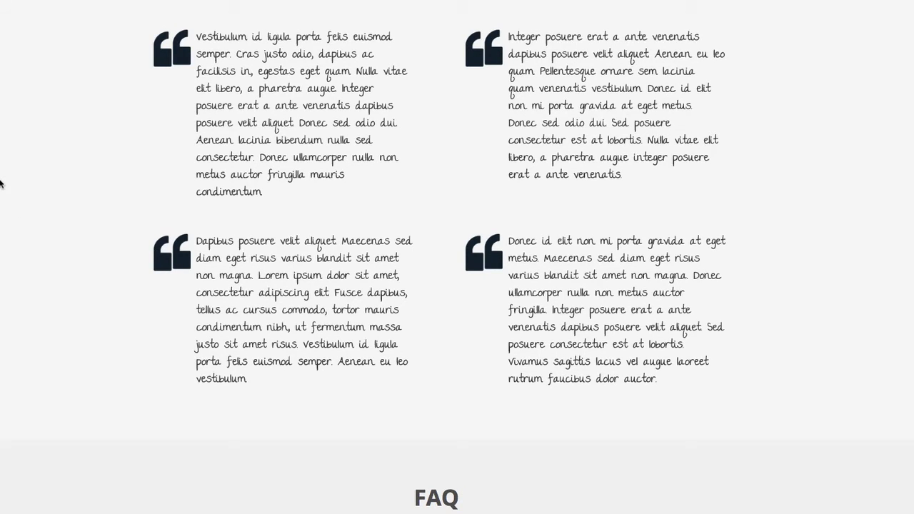
scroll(0, 185, "down", 3)
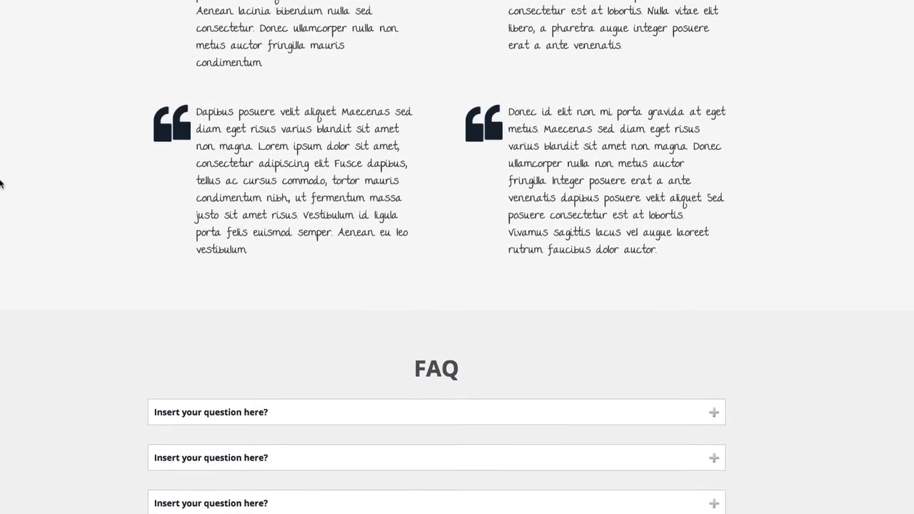
Expand and collapse the first three FAQ questions, and view the closing "Transform Your Future..." call to action
scroll(0, 185, "down", 5)
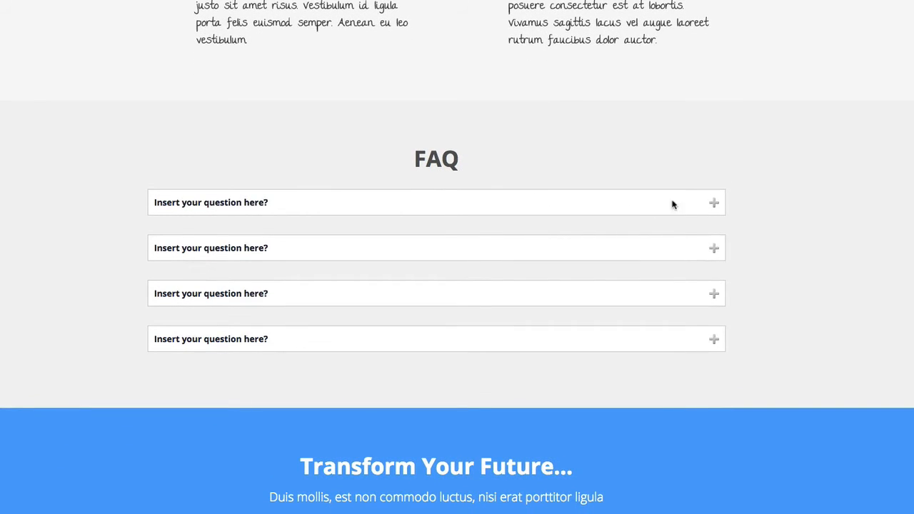
left_click(715, 207)
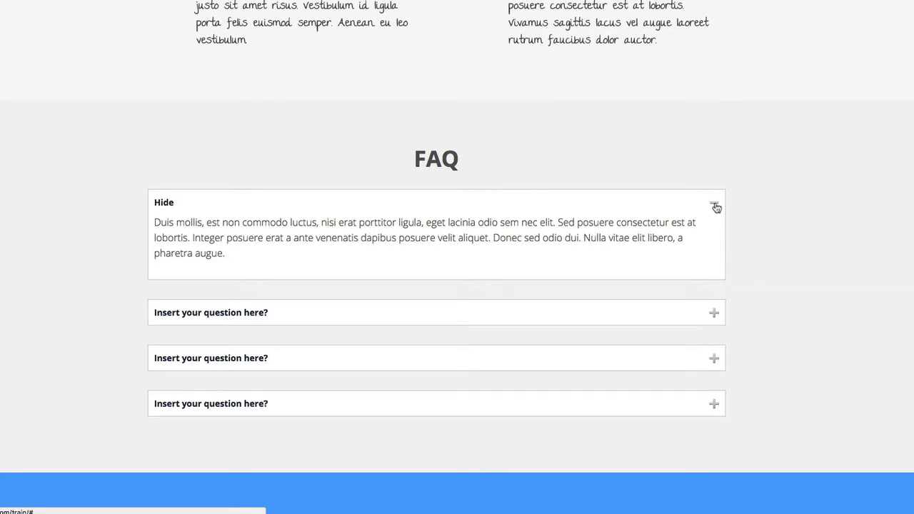
left_click(715, 207)
left_click(715, 207)
left_click(715, 207)
left_click(715, 248)
left_click(715, 248)
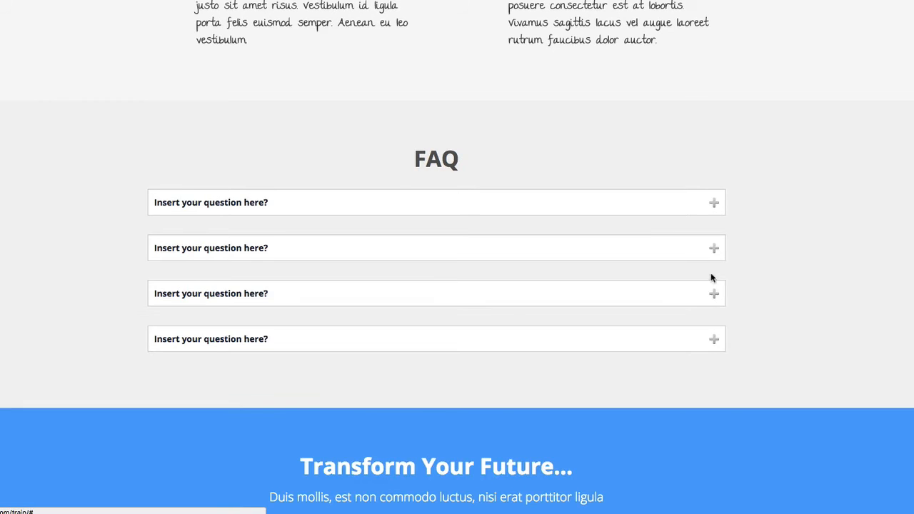
left_click(713, 294)
left_click(713, 294)
left_click(713, 295)
left_click(713, 295)
scroll(208, 176, "down", 3)
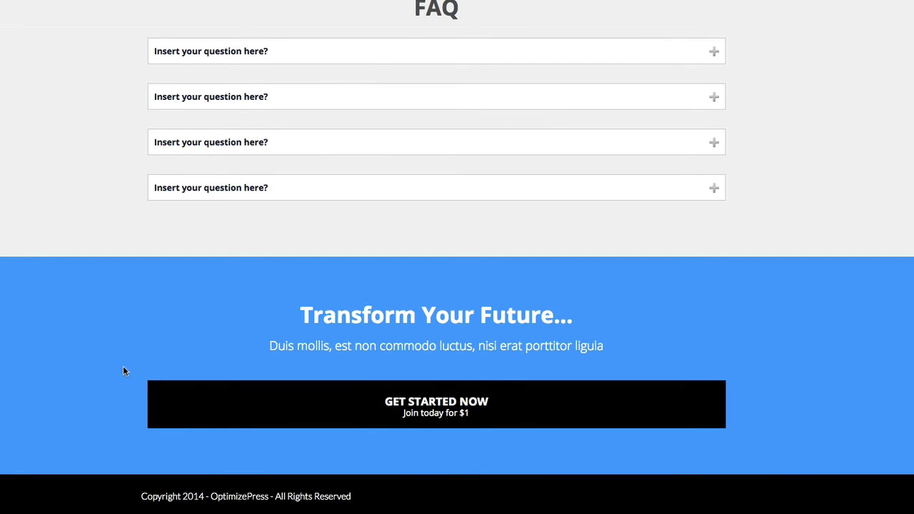
Open the page in the live editor and examine the background image settings of the row containing the three feature columns
scroll(123, 366, "up", 15)
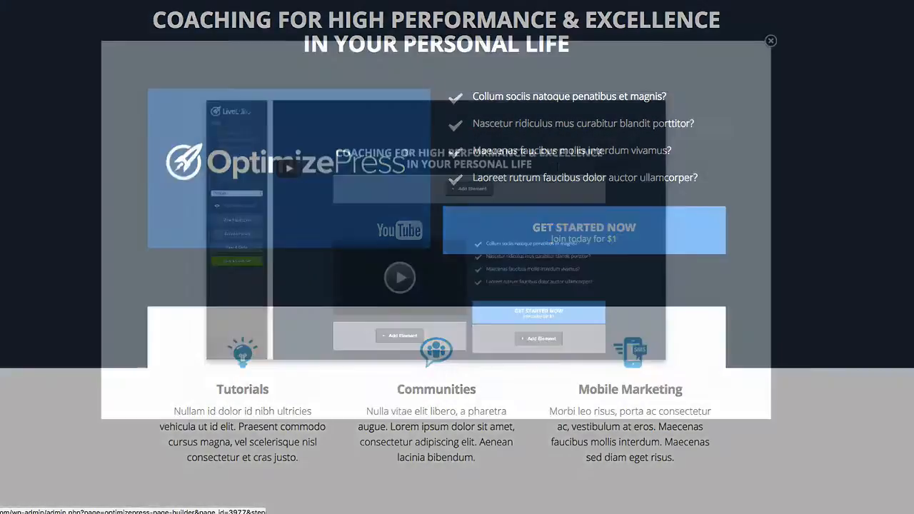
scroll(292, 153, "down", 2)
scroll(291, 158, "down", 5)
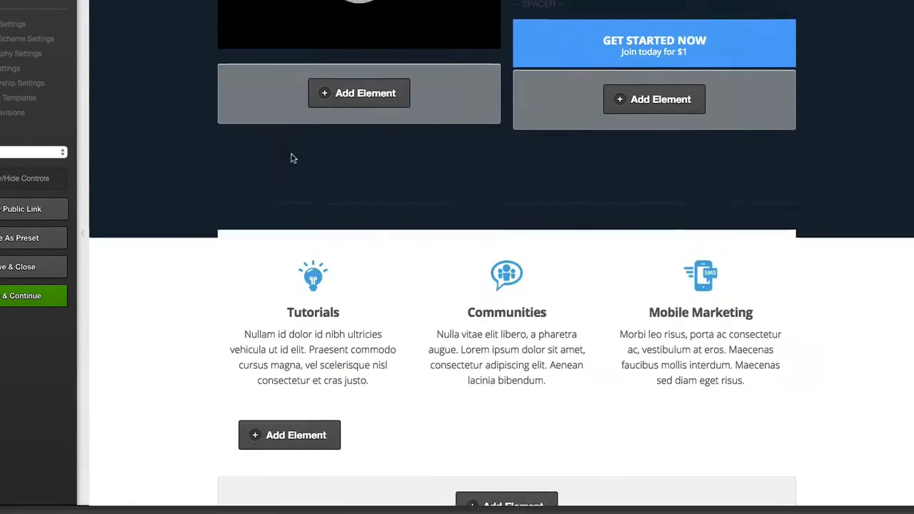
scroll(238, 244, "up", 1)
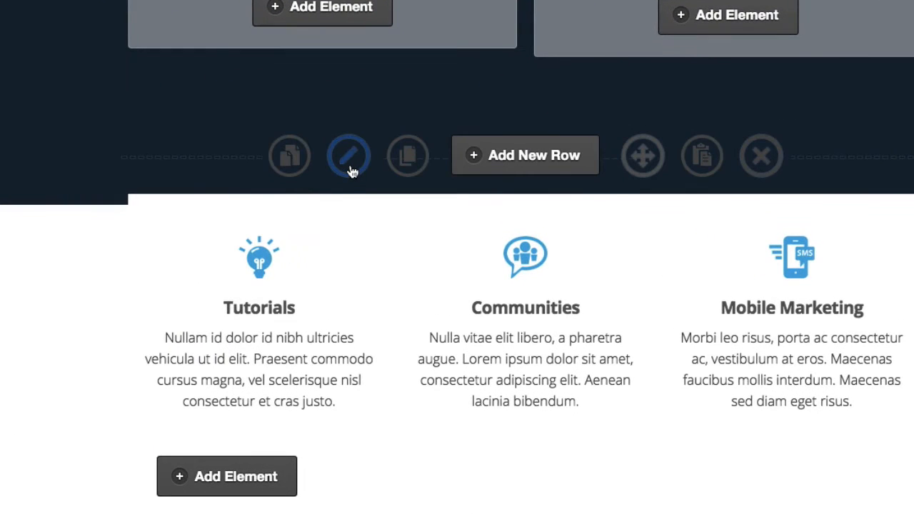
left_click(348, 158)
scroll(350, 170, "down", 10)
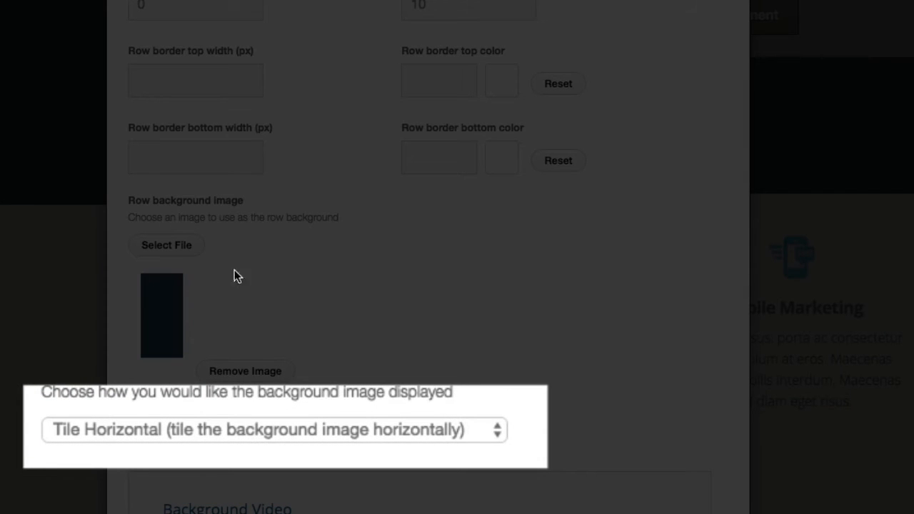
key("Escape")
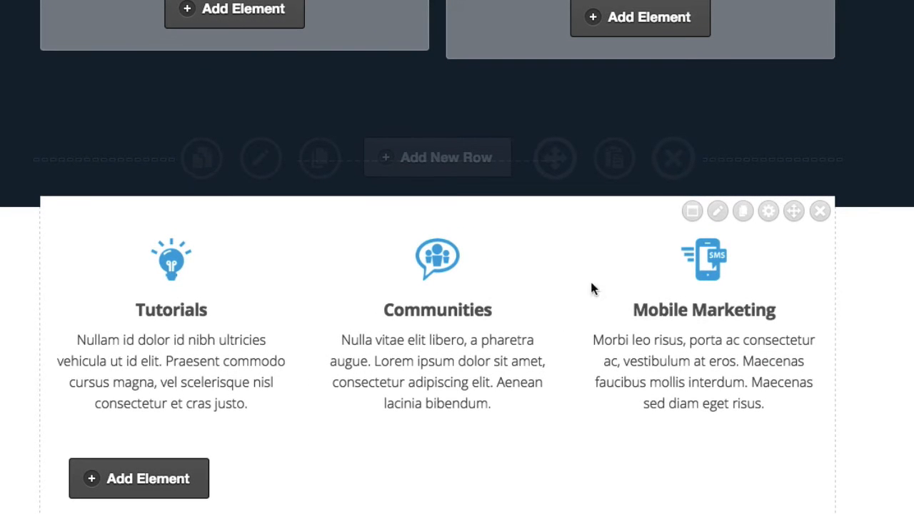
Examine the padding, alignment and background gradient colours in the advanced options of the feature box holding the Tutorials, Communities and Mobile Marketing columns
left_click(692, 211)
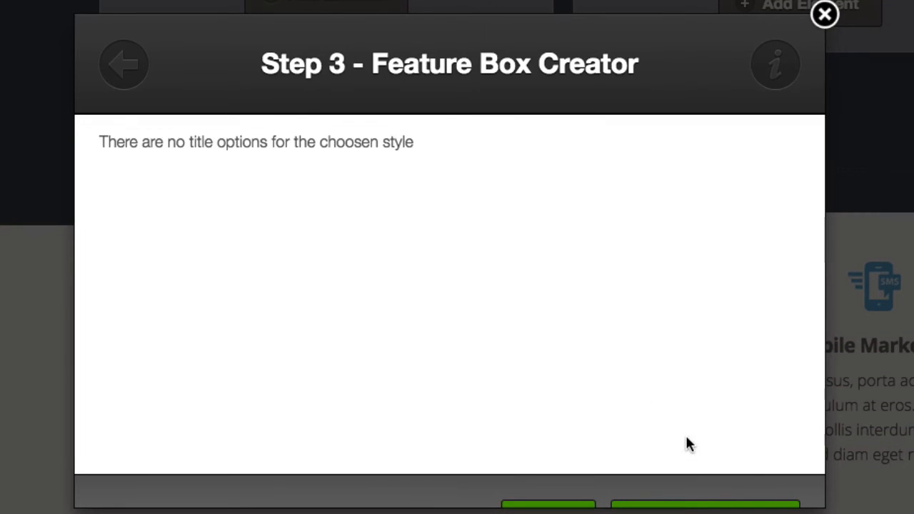
scroll(686, 439, "down", 2)
left_click(688, 460)
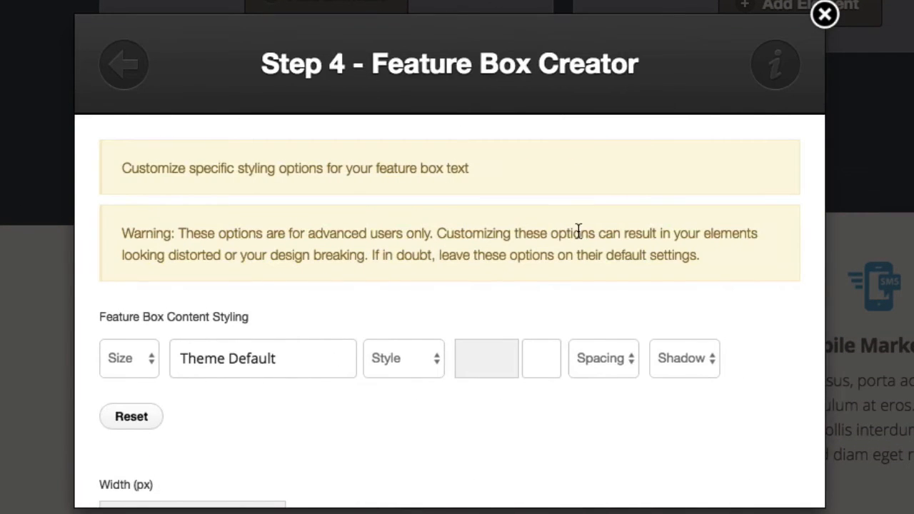
scroll(579, 230, "down", 5)
scroll(577, 232, "down", 10)
scroll(576, 235, "up", 4)
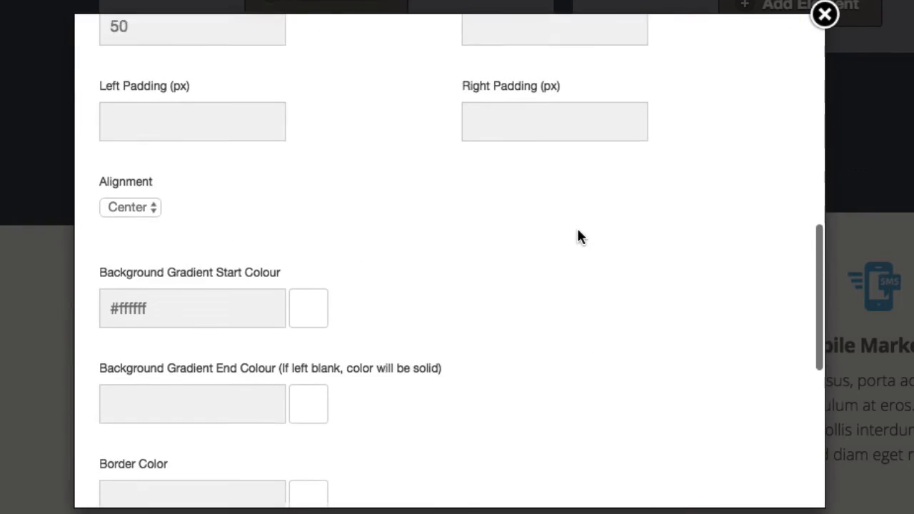
scroll(577, 236, "down", 1)
left_click(143, 290)
triple_click(143, 289)
left_click(703, 321)
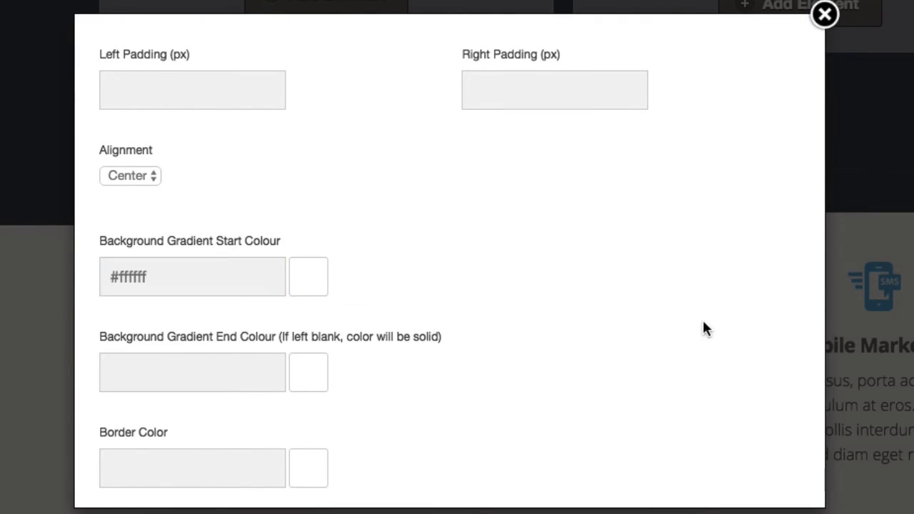
left_click(825, 16)
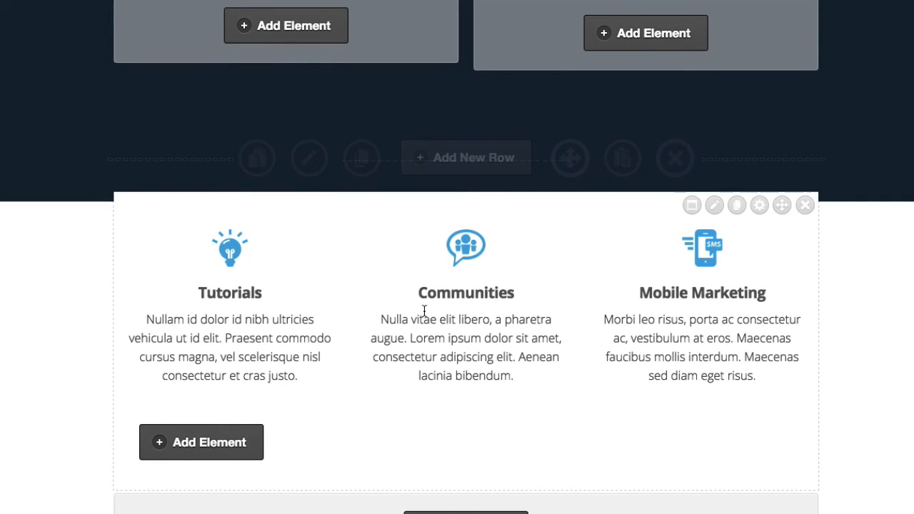
Open the advanced styling options of the Lectures feature box under "Benefits of Using a Coach"
scroll(425, 310, "down", 1)
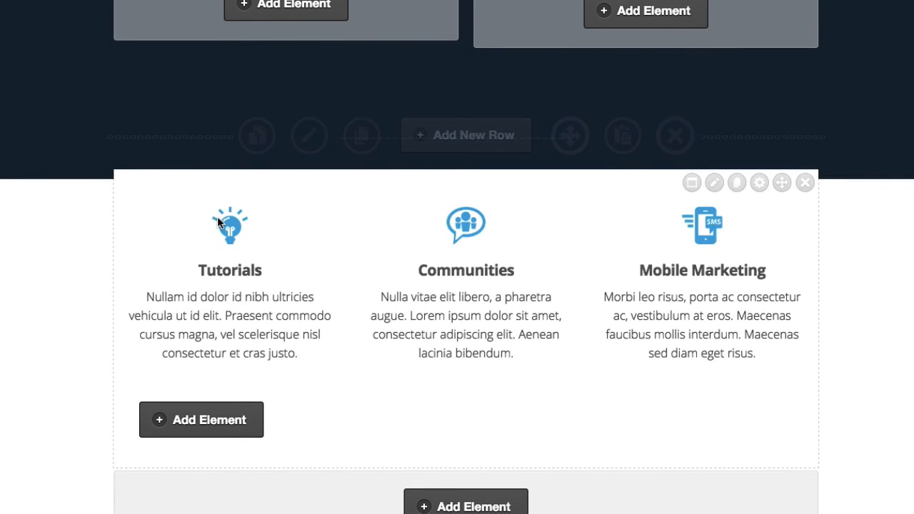
scroll(218, 222, "down", 4)
scroll(228, 185, "down", 2)
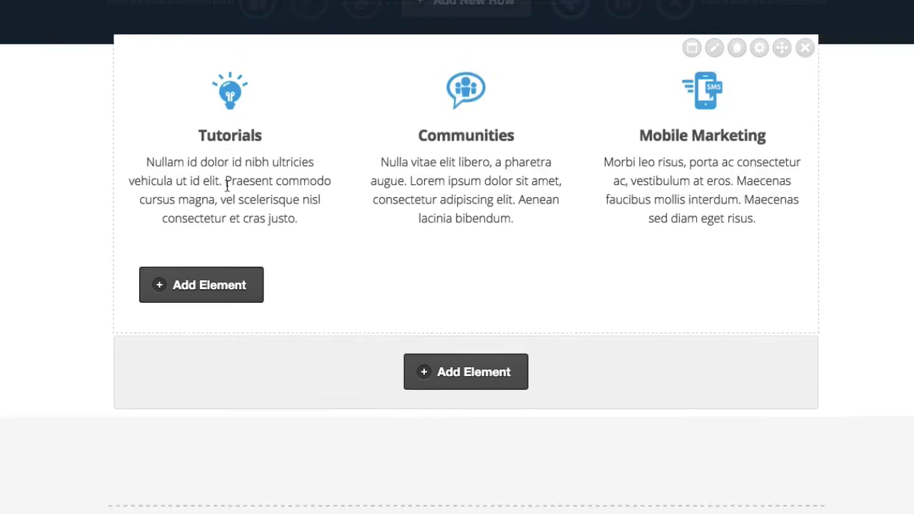
scroll(227, 184, "down", 15)
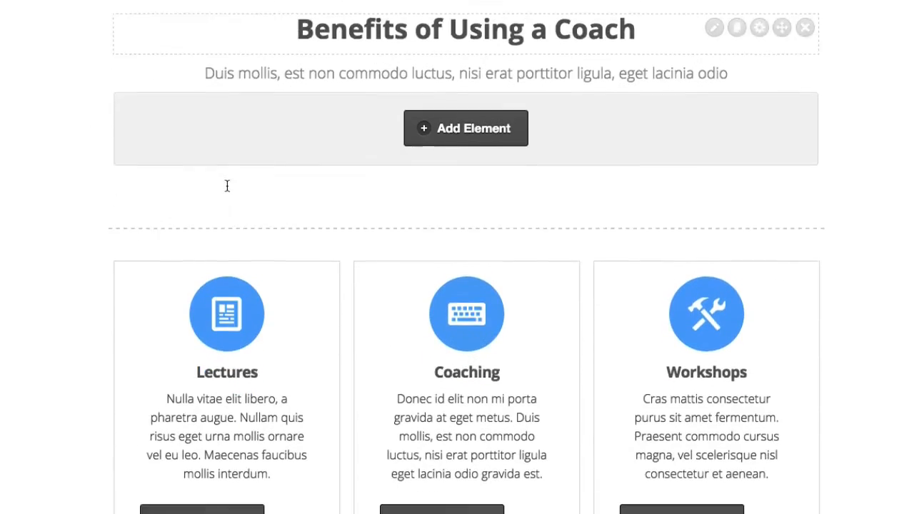
scroll(227, 186, "down", 5)
scroll(181, 401, "down", 1)
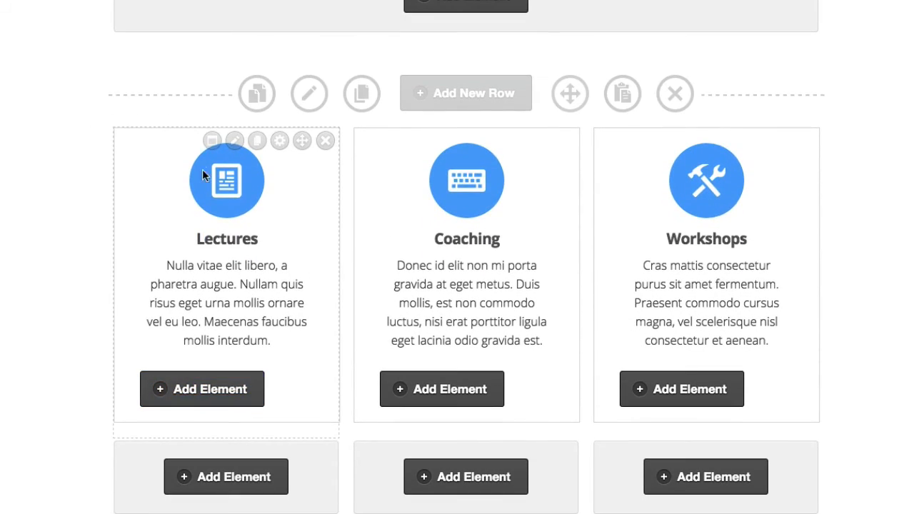
left_click(217, 140)
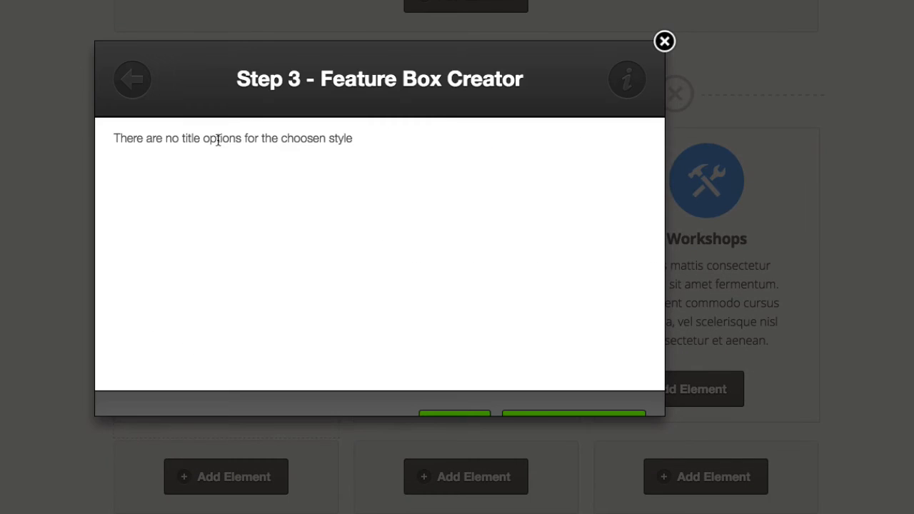
left_click(568, 384)
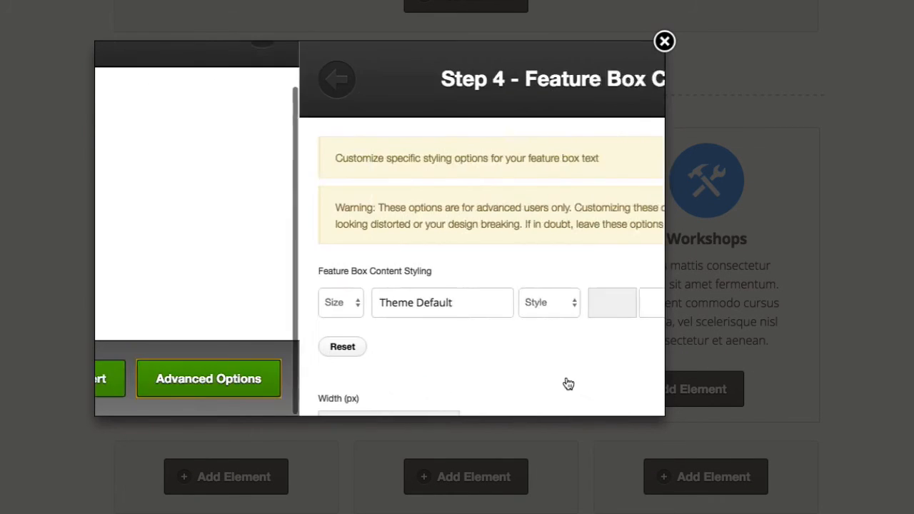
Examine the Lectures box's width, background colour, border colour and border thickness settings, and close them without making changes
scroll(438, 204, "down", 3)
scroll(436, 199, "down", 2)
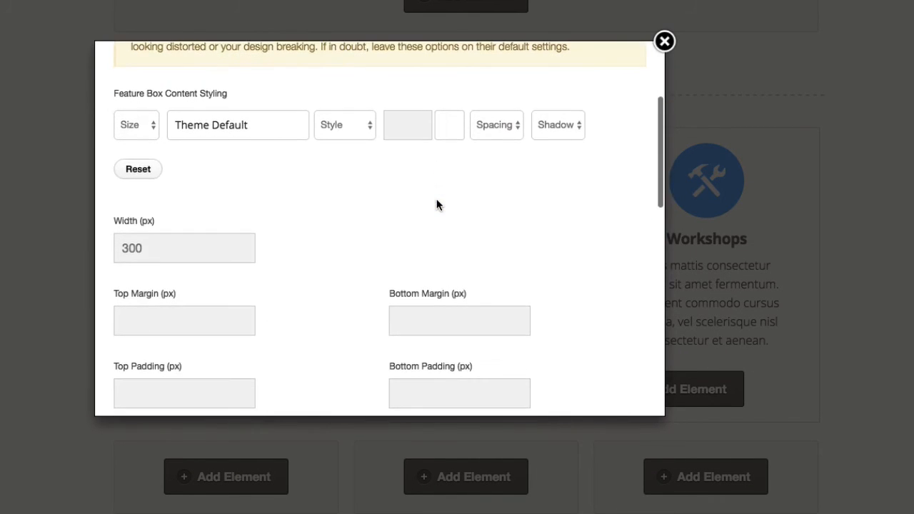
scroll(328, 193, "down", 3)
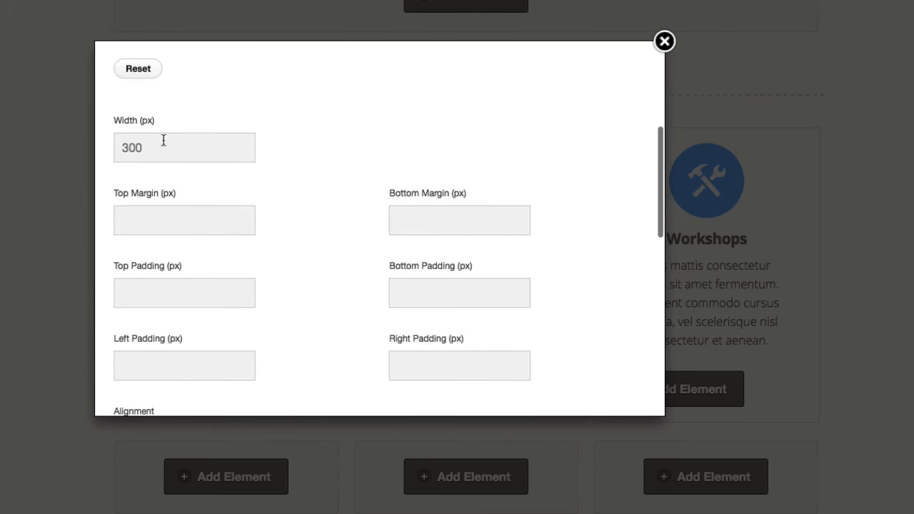
scroll(360, 162, "down", 5)
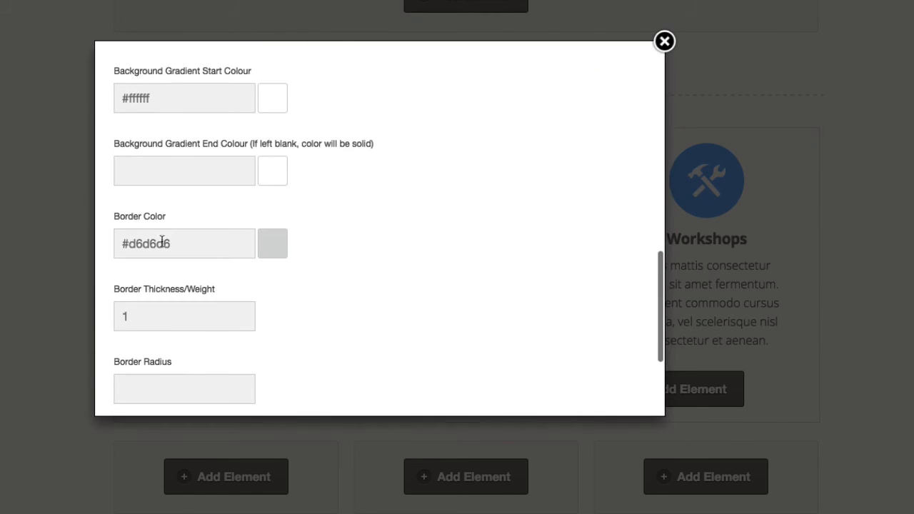
left_click(175, 311)
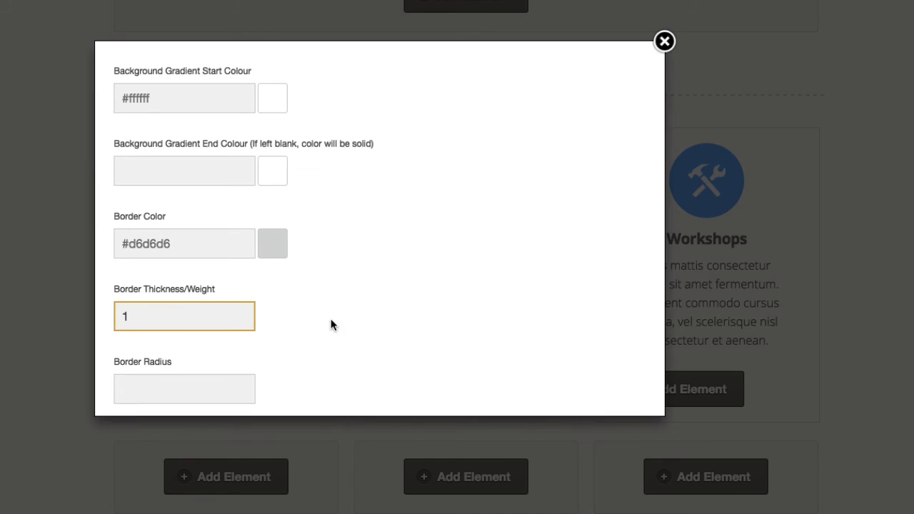
left_click(663, 42)
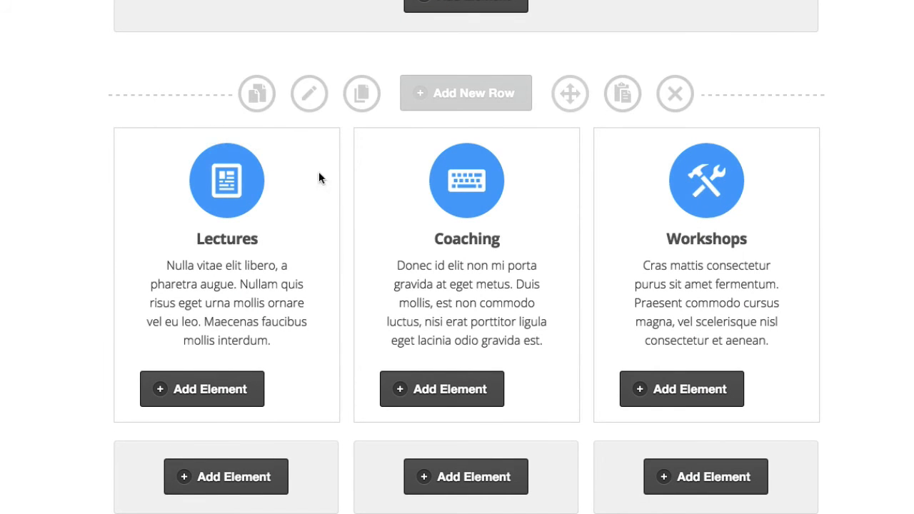
scroll(20, 187, "down", 5)
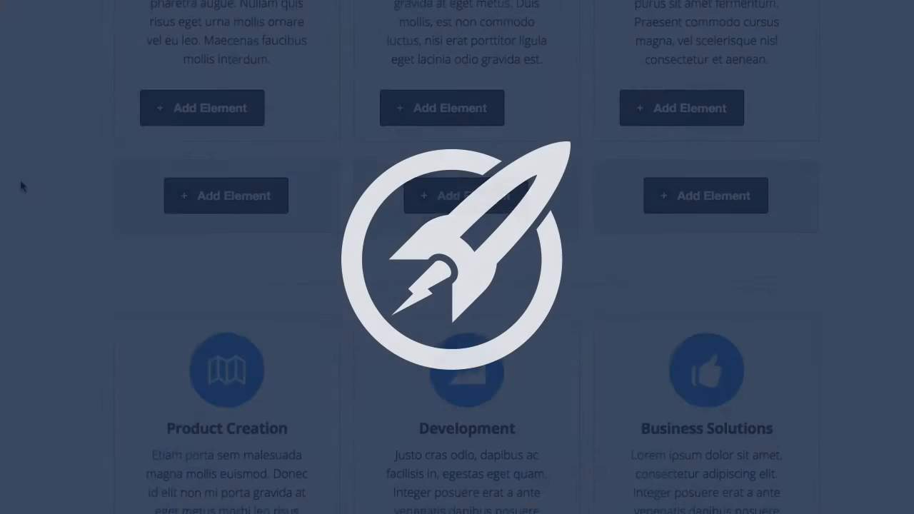